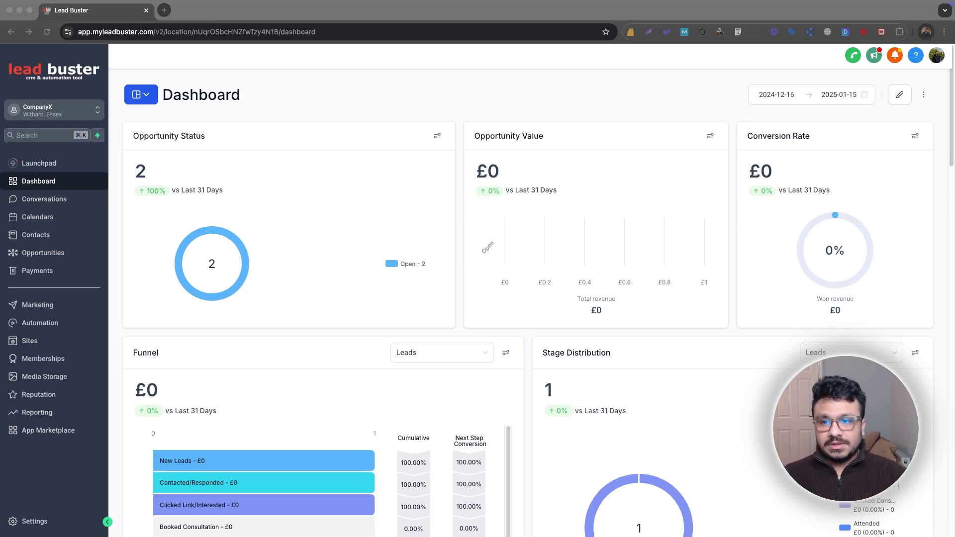
Step: Start a blank workflow from scratch inside the Workflow Actions folder
left_click(30, 325)
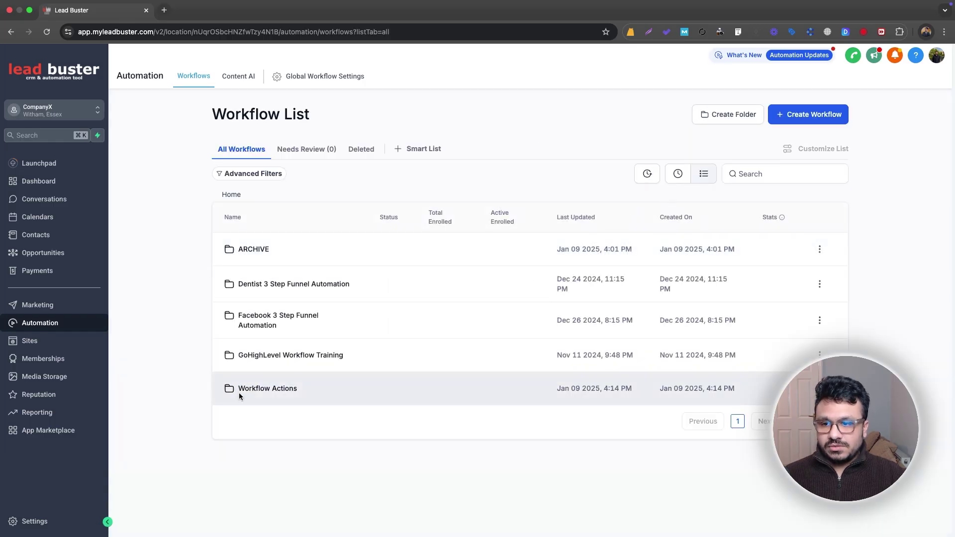
left_click(239, 395)
left_click(796, 118)
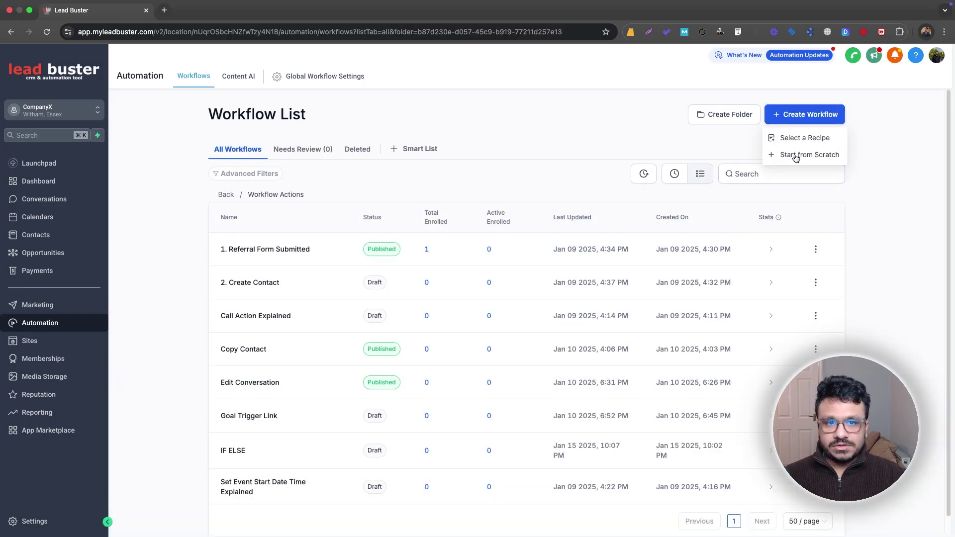
left_click(796, 155)
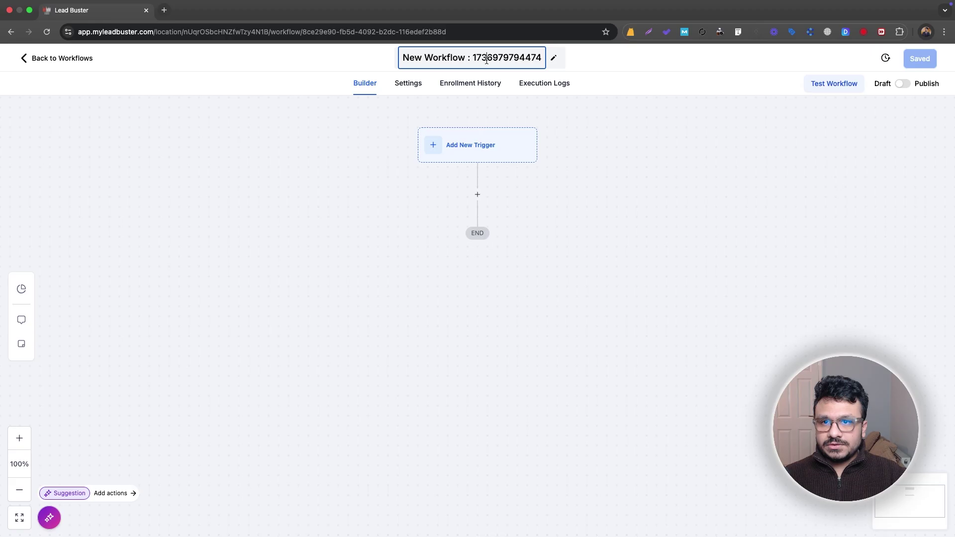
Step: Rename the workflow to 'Generate One Time Booking Link'
triple_click(486, 60)
type("Generate ")
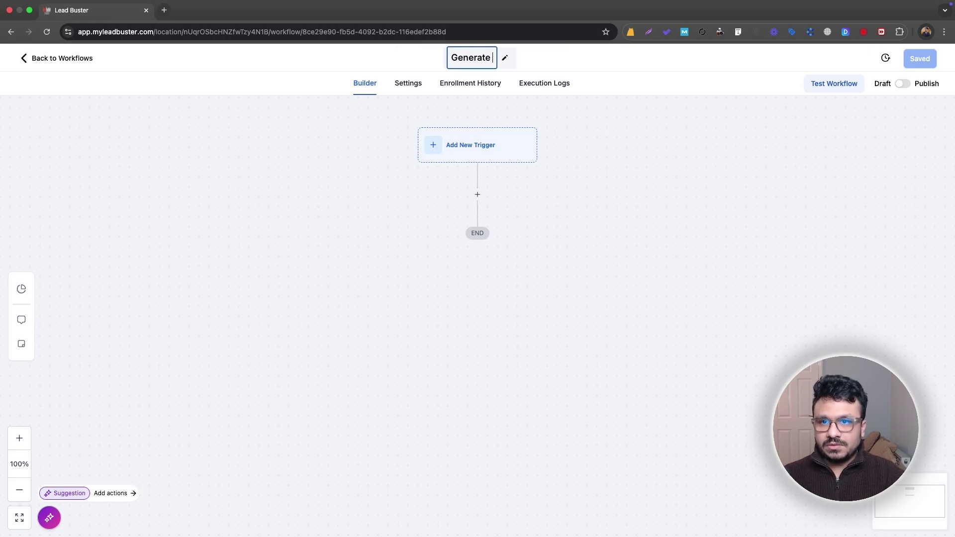
type("One Time Booking")
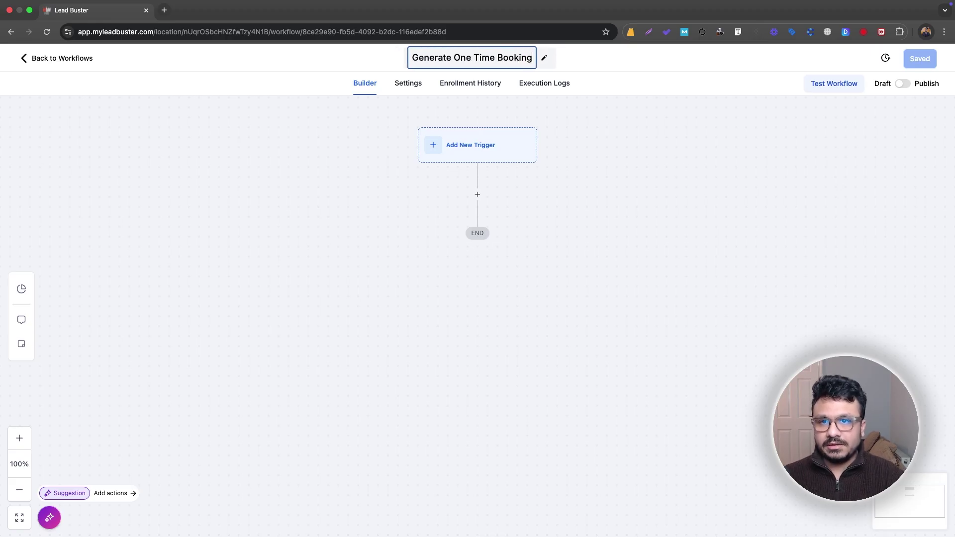
type(" Link")
key("Return")
Step: Add a Form Submitted trigger to the workflow
left_click(511, 155)
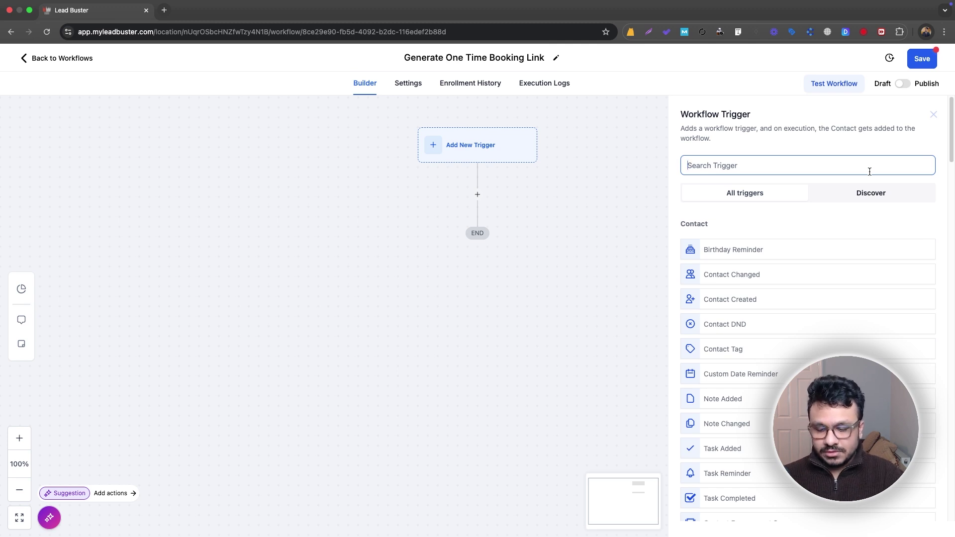
type("form")
left_click(780, 250)
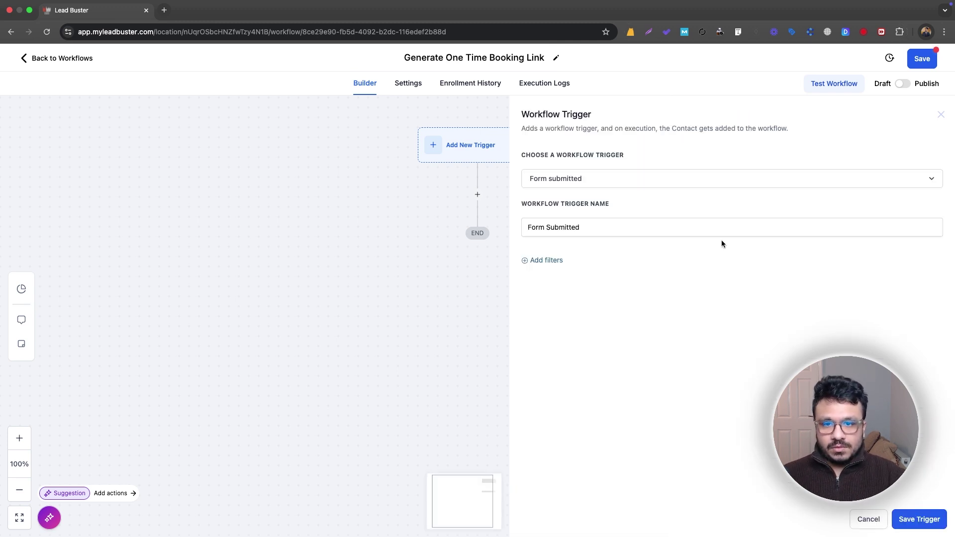
Step: Filter the trigger to the Dentist - 3 Step Funnel Form and save it
left_click(564, 260)
left_click(559, 273)
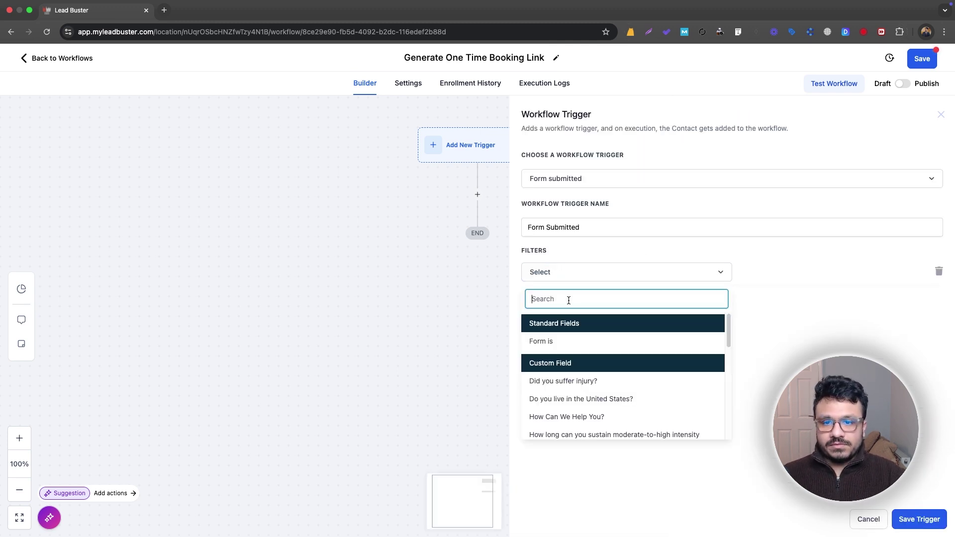
left_click(564, 347)
left_click(815, 279)
left_click(799, 329)
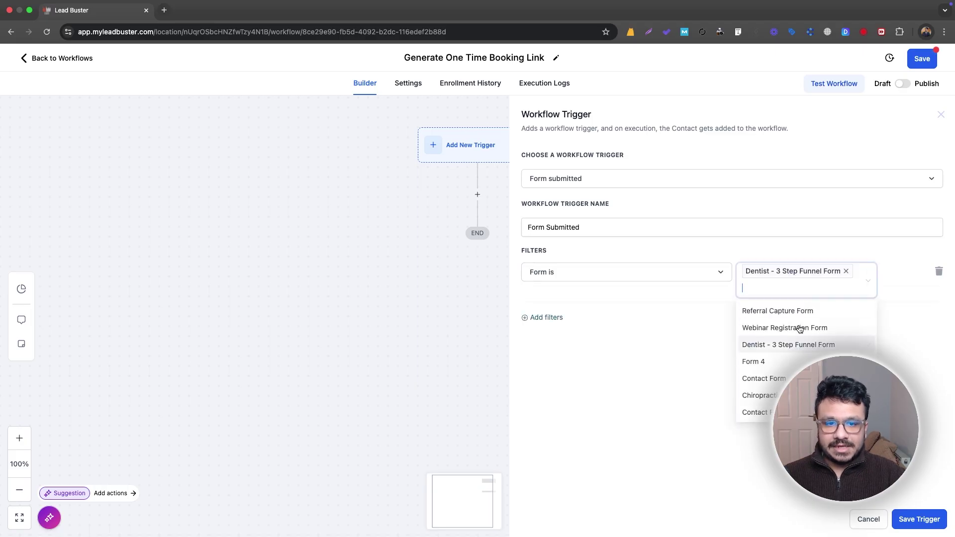
left_click(912, 345)
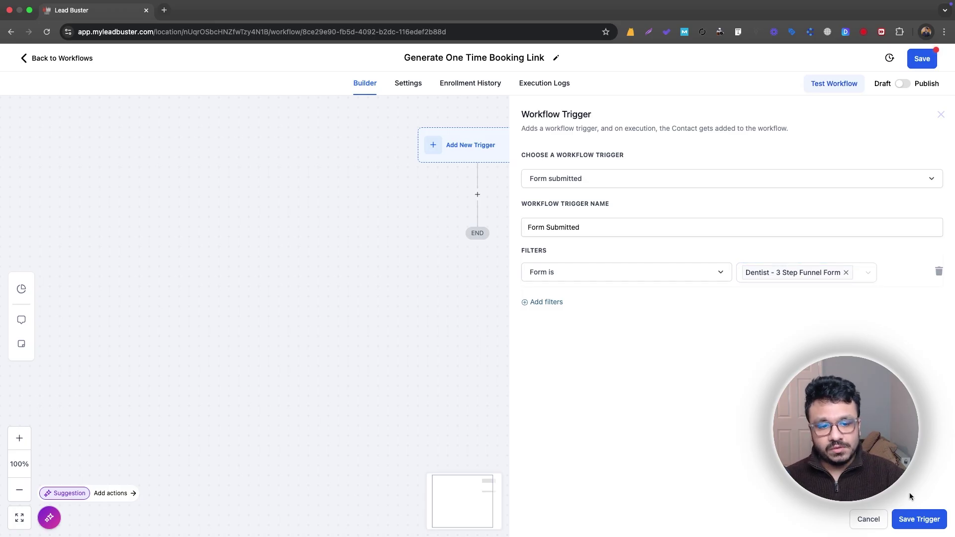
left_click(920, 519)
left_click(408, 149)
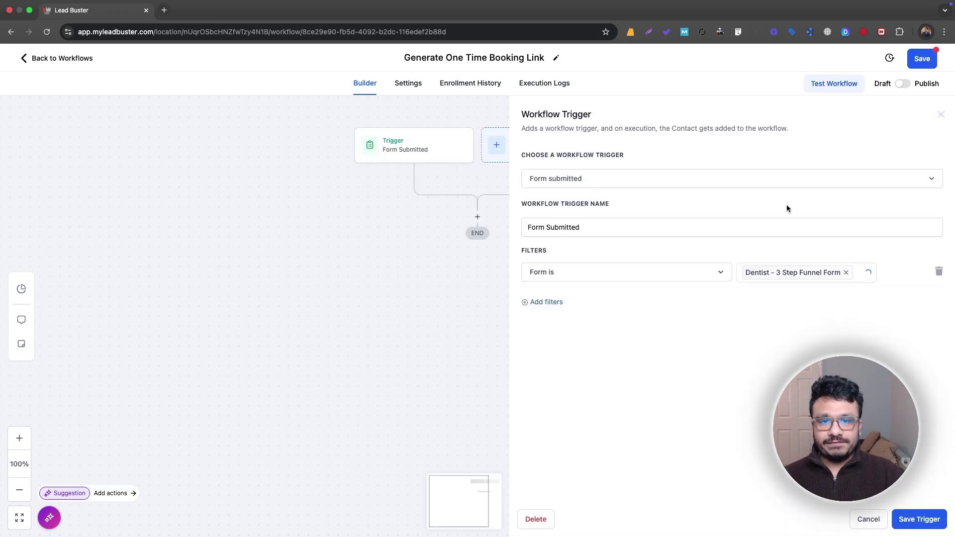
left_click(938, 522)
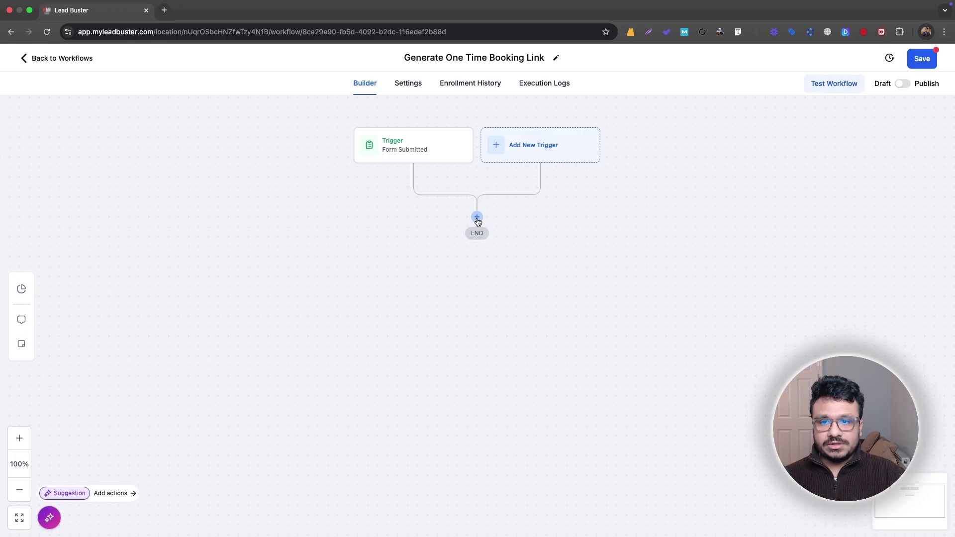
Step: Add a Generate One Time Booking Link action using the Book An Appointment calendar and save it
left_click(478, 219)
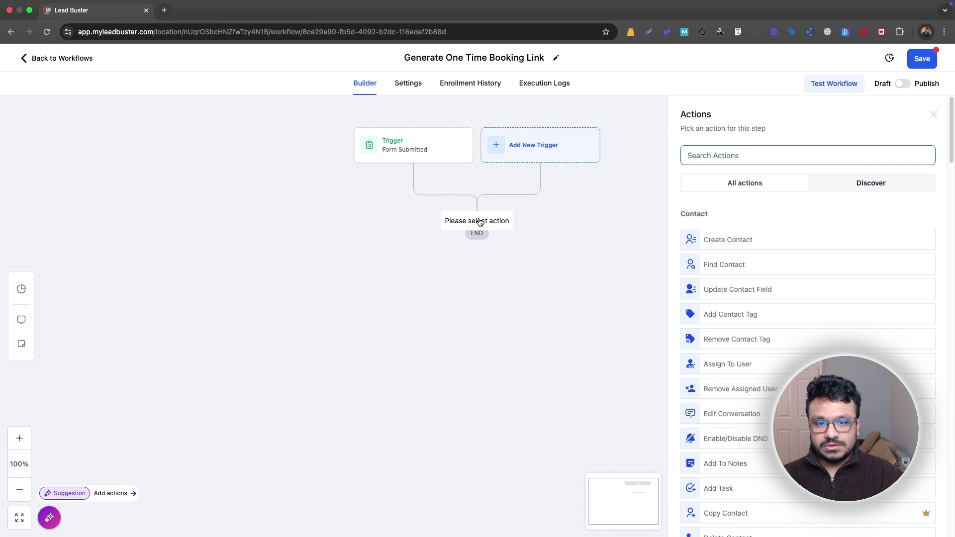
type("one")
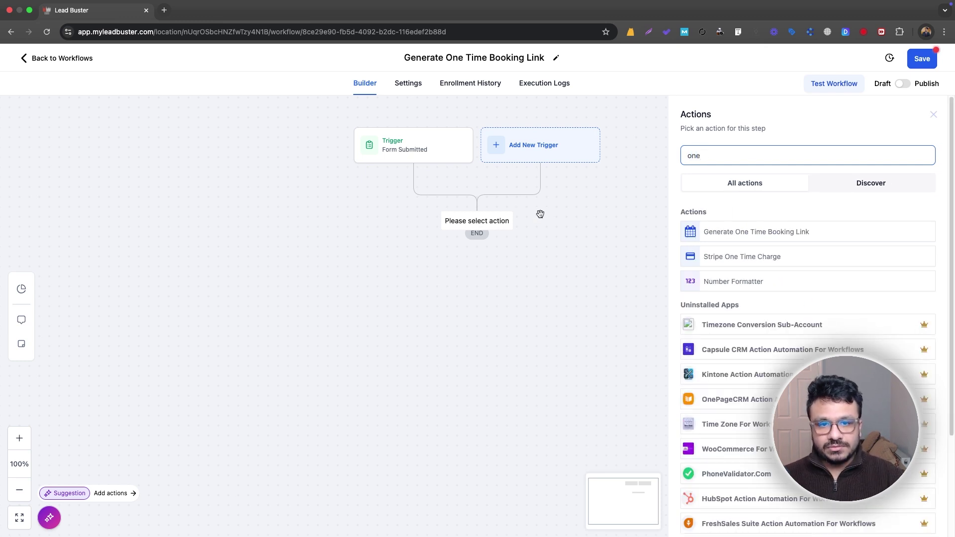
left_click(734, 234)
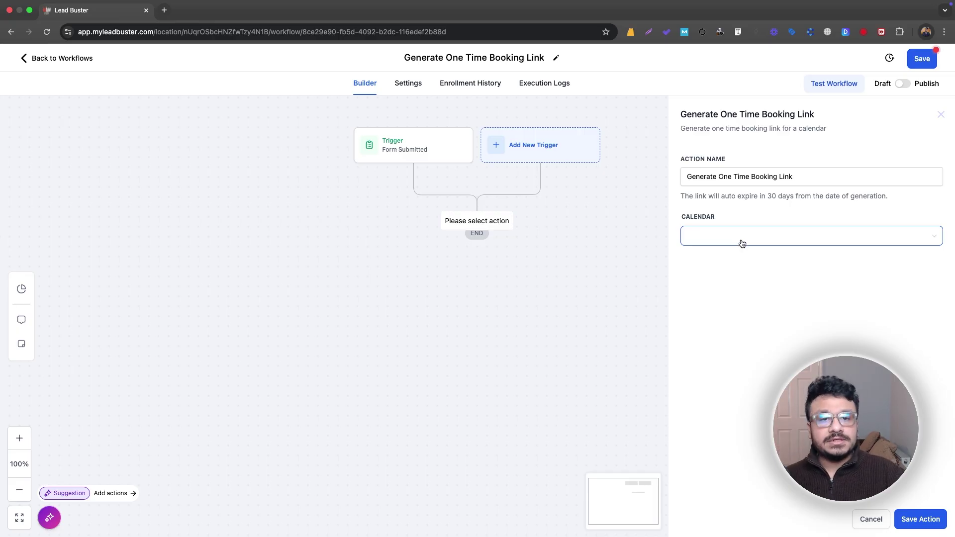
left_click(742, 243)
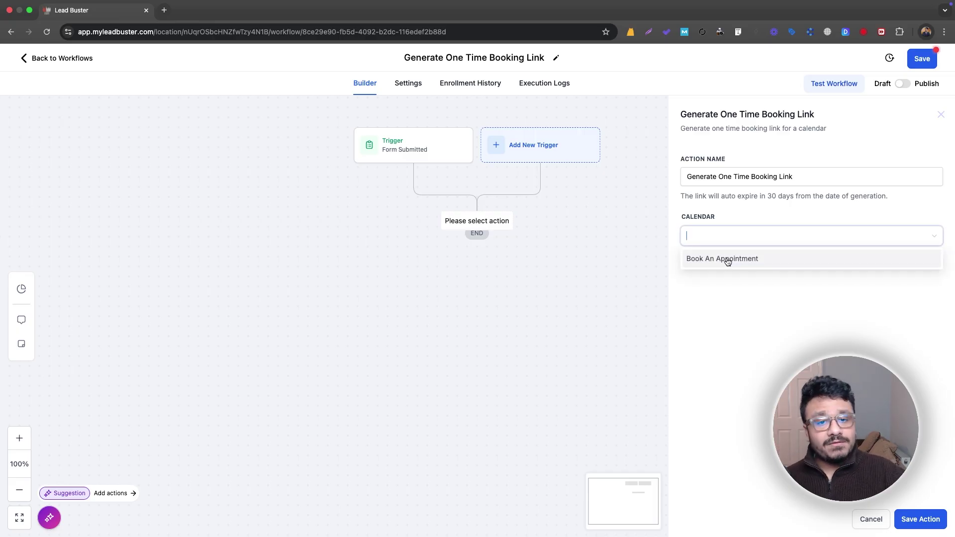
left_click(728, 261)
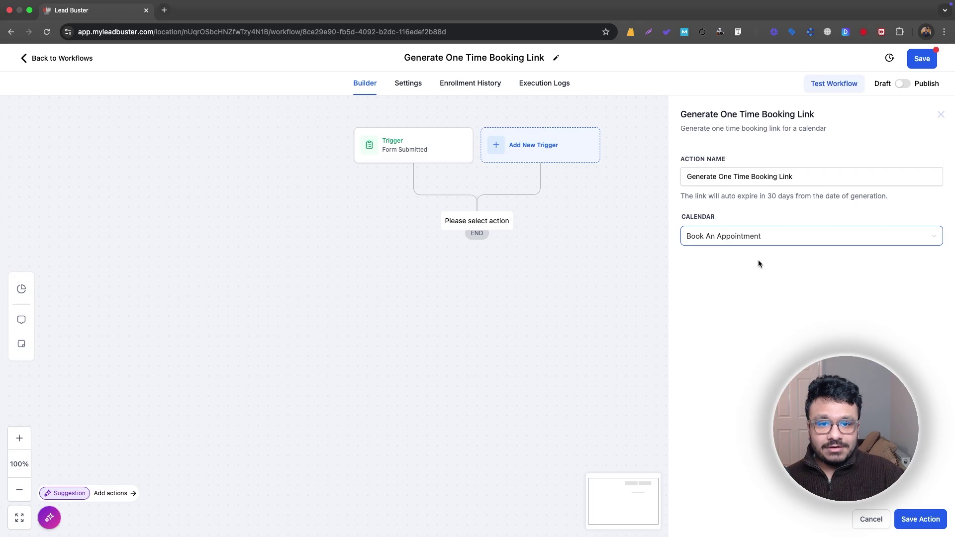
left_click(917, 521)
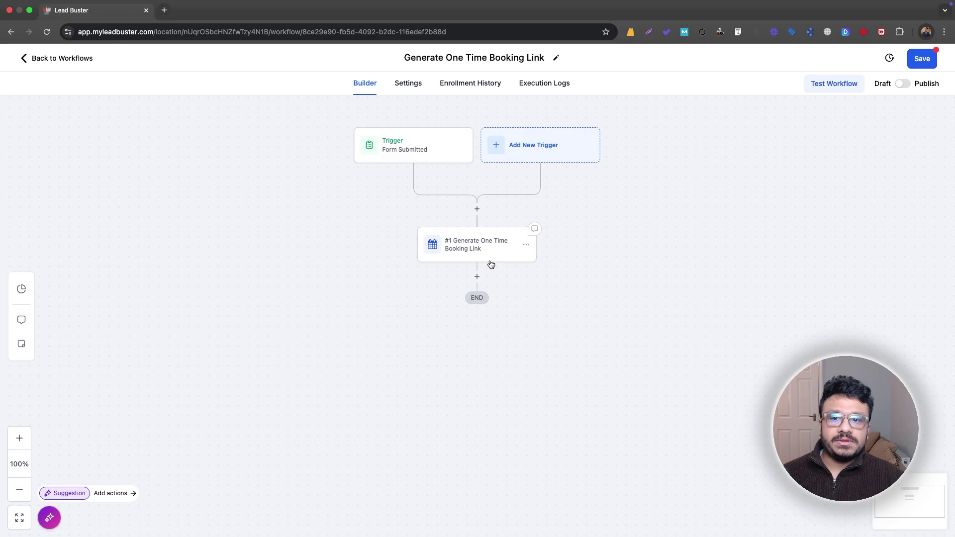
left_click(472, 251)
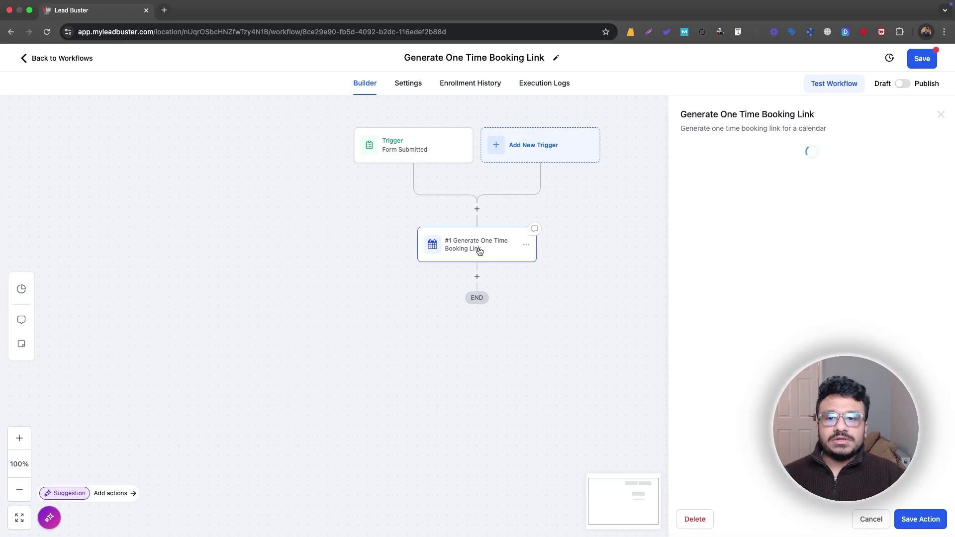
left_click(917, 517)
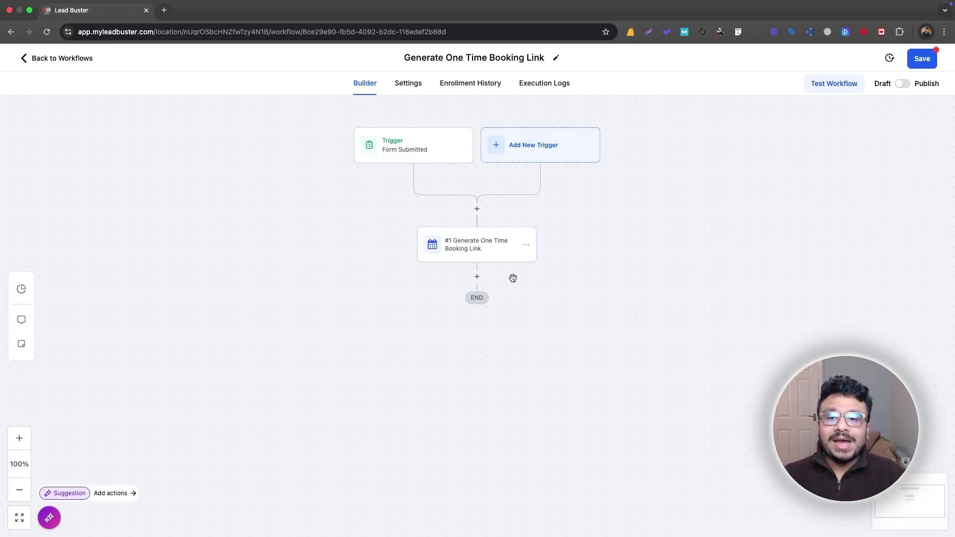
Step: Add a Send Email action with the subject 'Here's Your Booking Link'
left_click(478, 277)
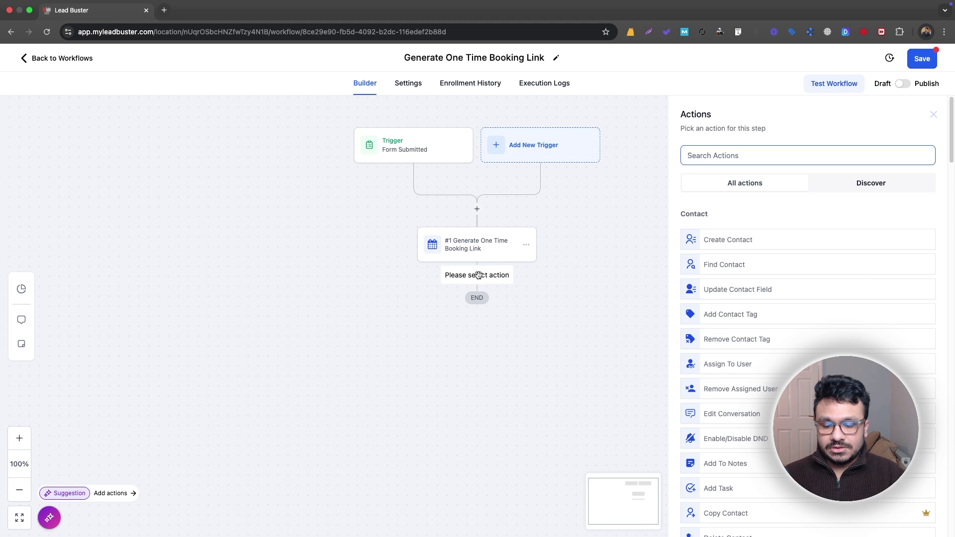
type("email")
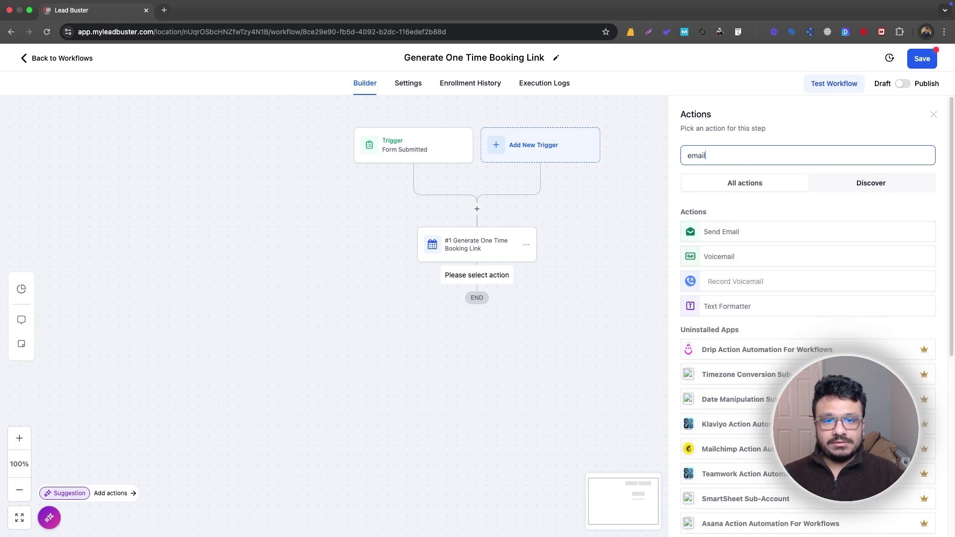
left_click(701, 232)
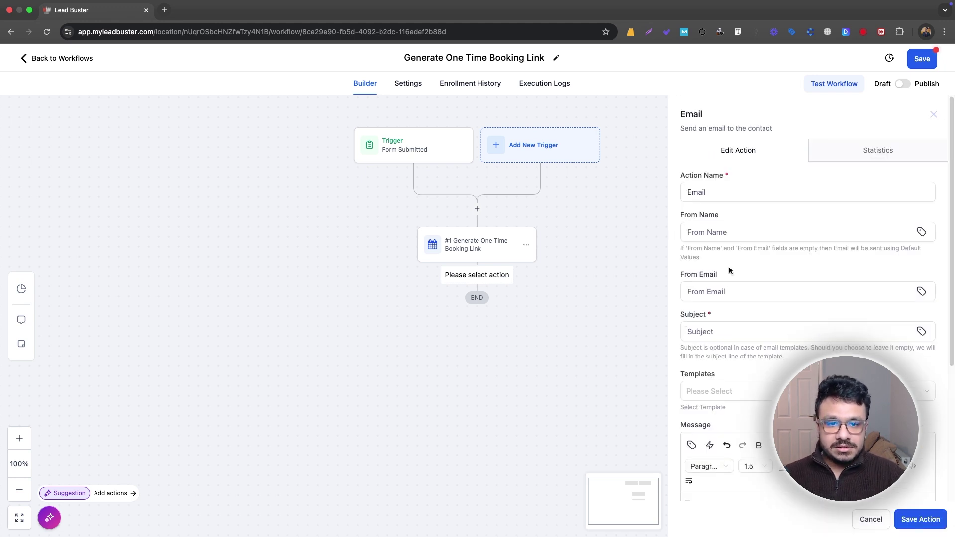
left_click(705, 232)
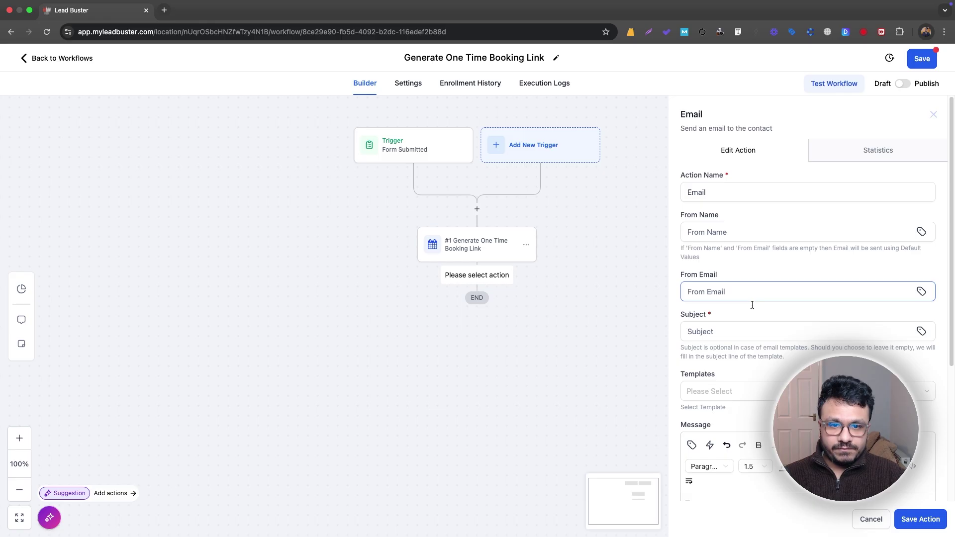
left_click(714, 330)
type("Here's")
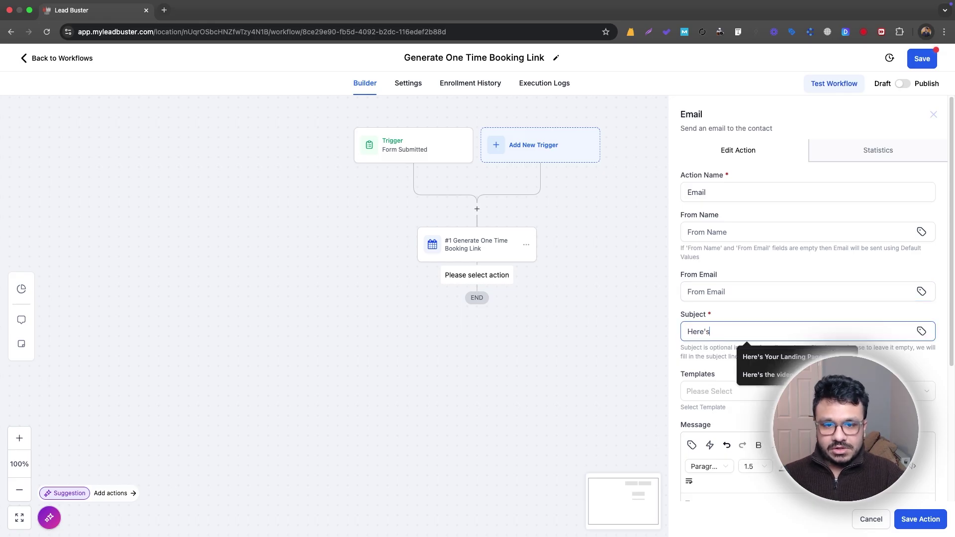
type(" Your Booking ")
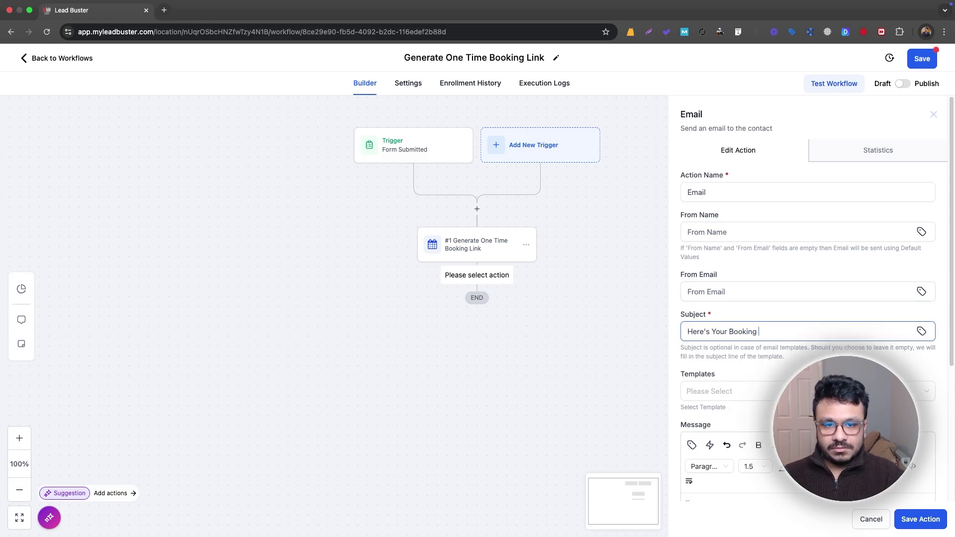
type("Link")
Step: Write the message 'Hi {{contact.first_name}}' then 'Here is your booking link. Click here to book your consultation.'
scroll(752, 334, "down", 5)
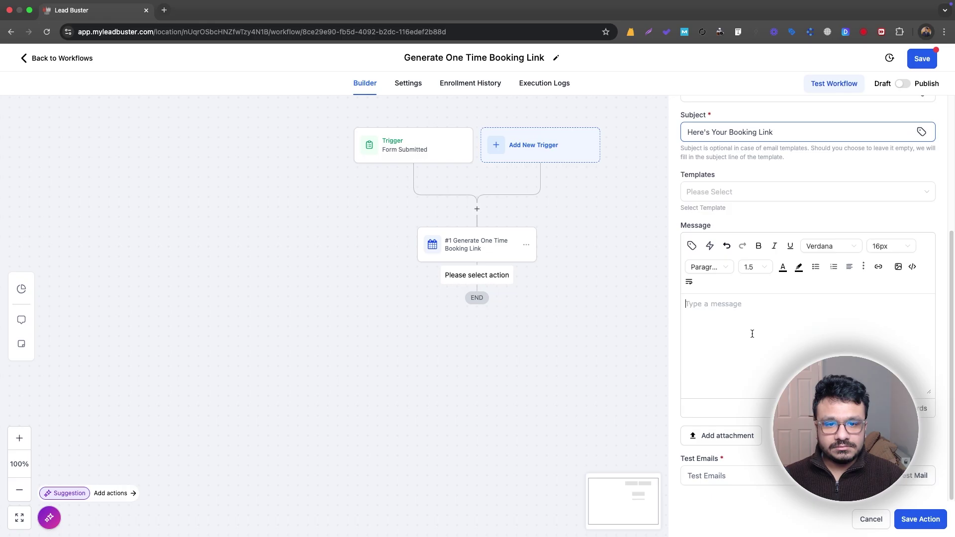
left_click(753, 334)
type("Hi")
left_click(692, 246)
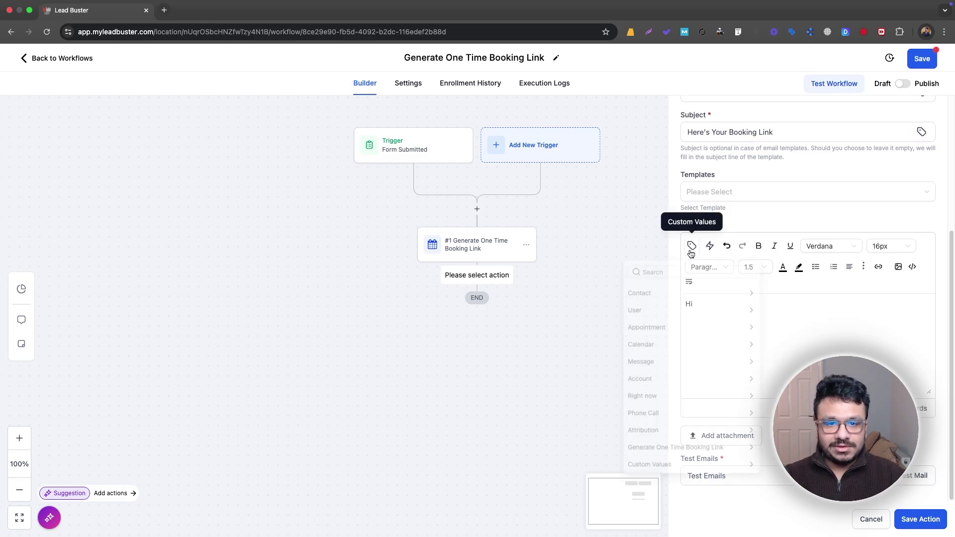
left_click(672, 296)
left_click(669, 333)
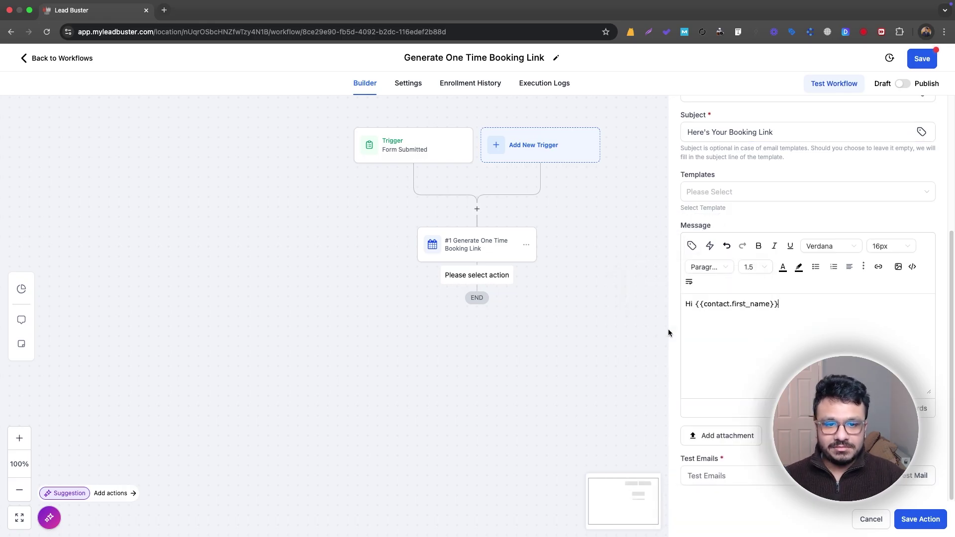
key("Return")
type("Here ")
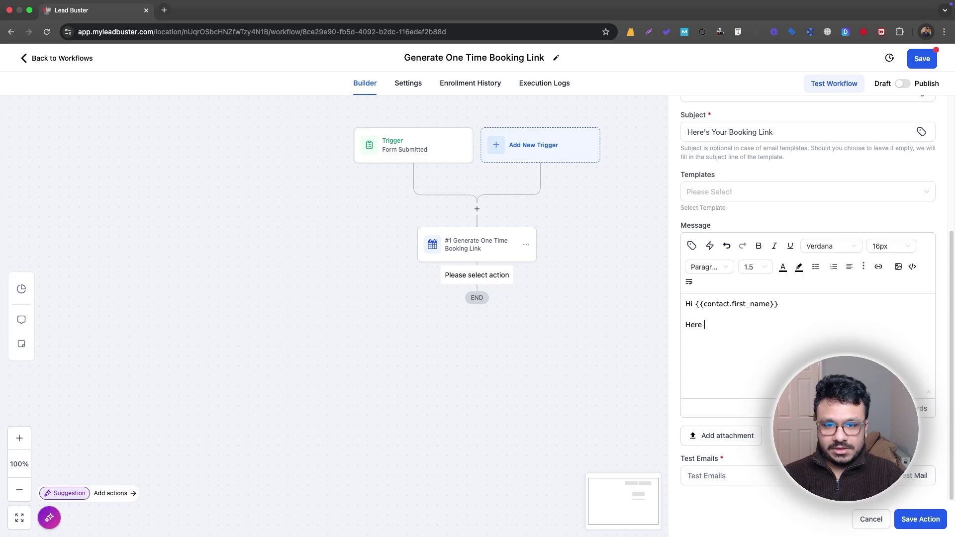
type("is your bo")
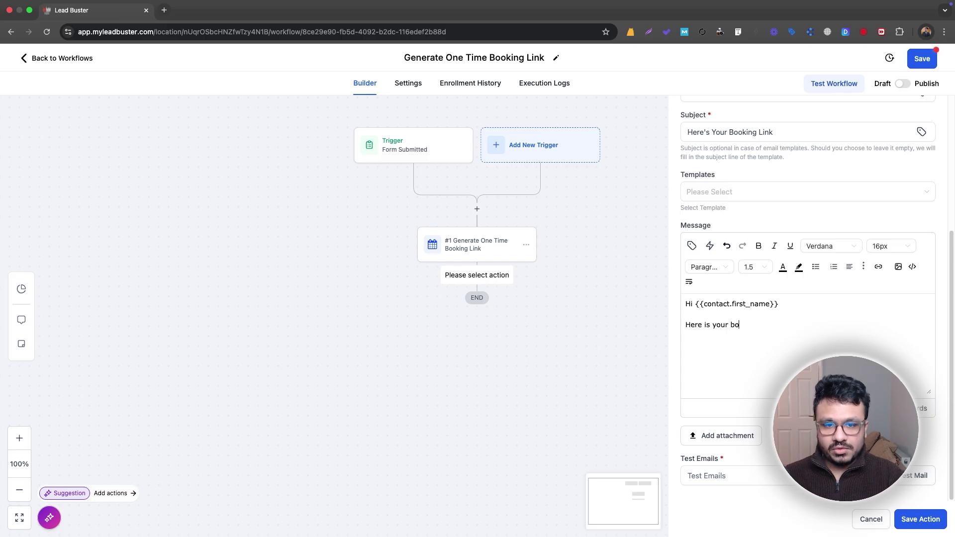
type("oking link. ")
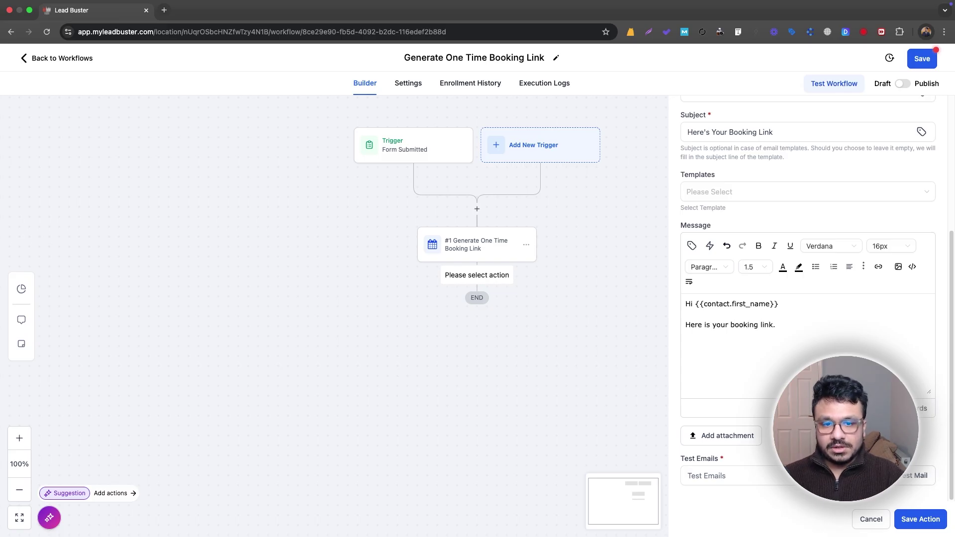
type("Click her")
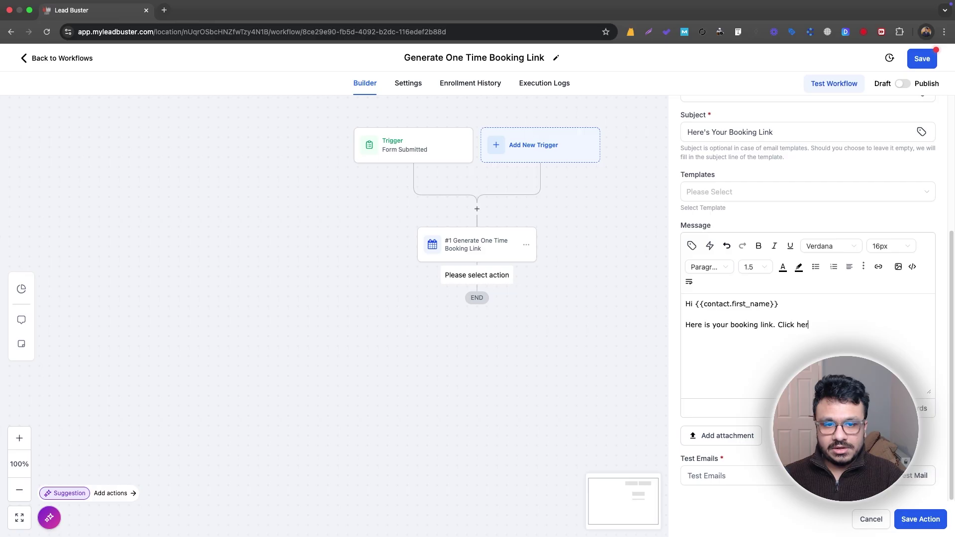
type("e to book your ")
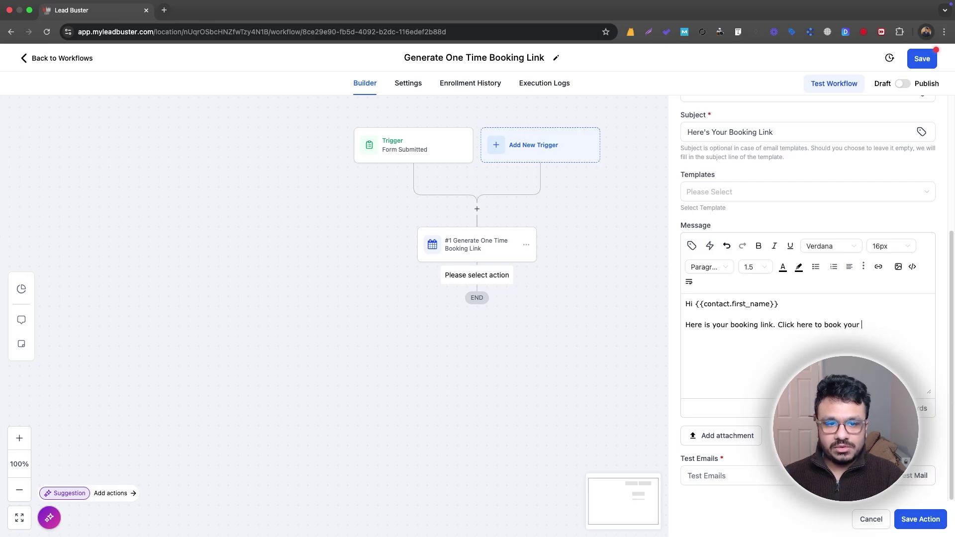
type("consultation.")
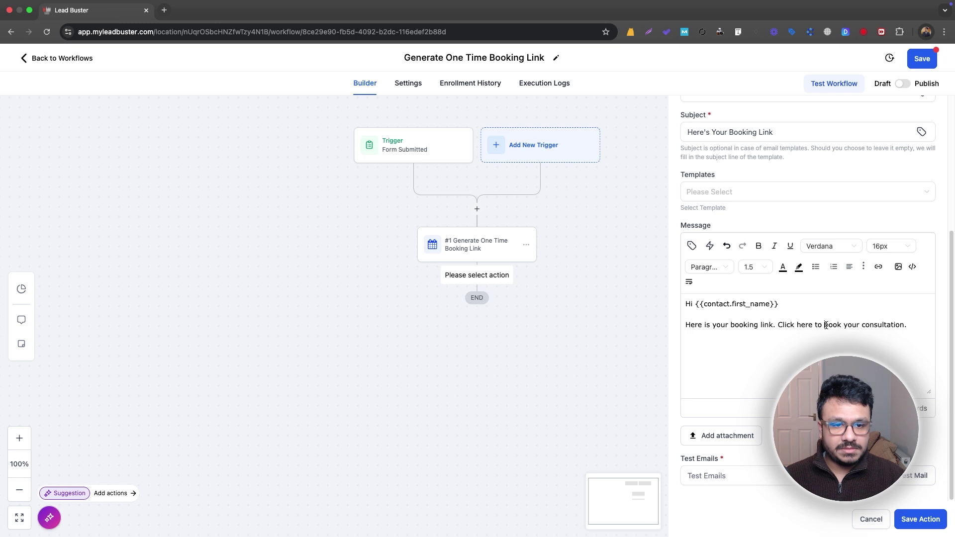
Step: Insert the one-time booking link custom value into the message and cut it to the clipboard
left_click_drag(825, 325, 897, 325)
left_click(789, 340)
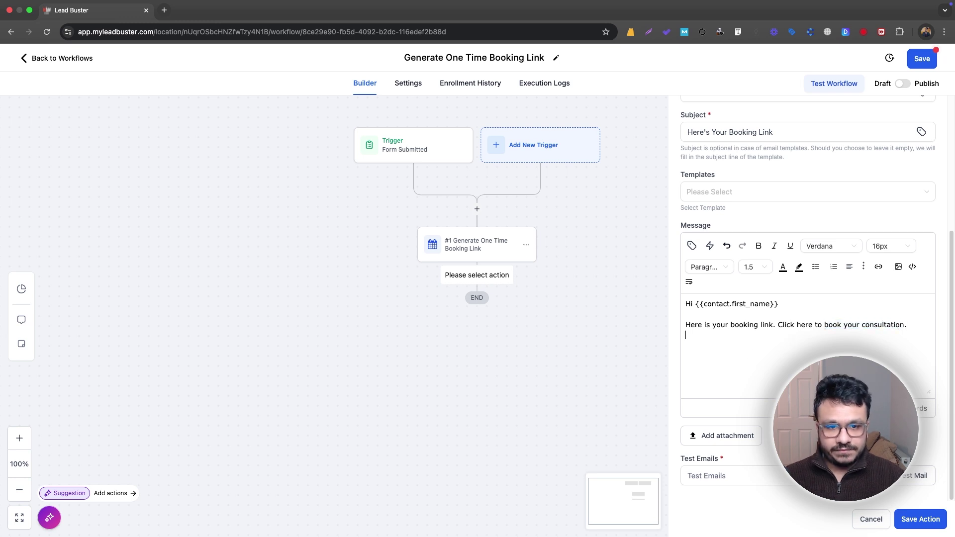
left_click(691, 245)
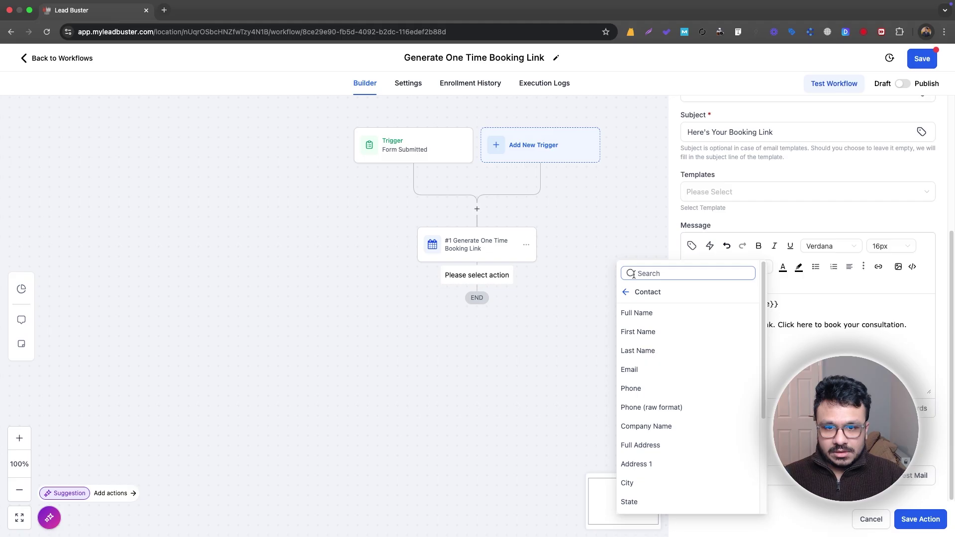
left_click(626, 293)
left_click(659, 467)
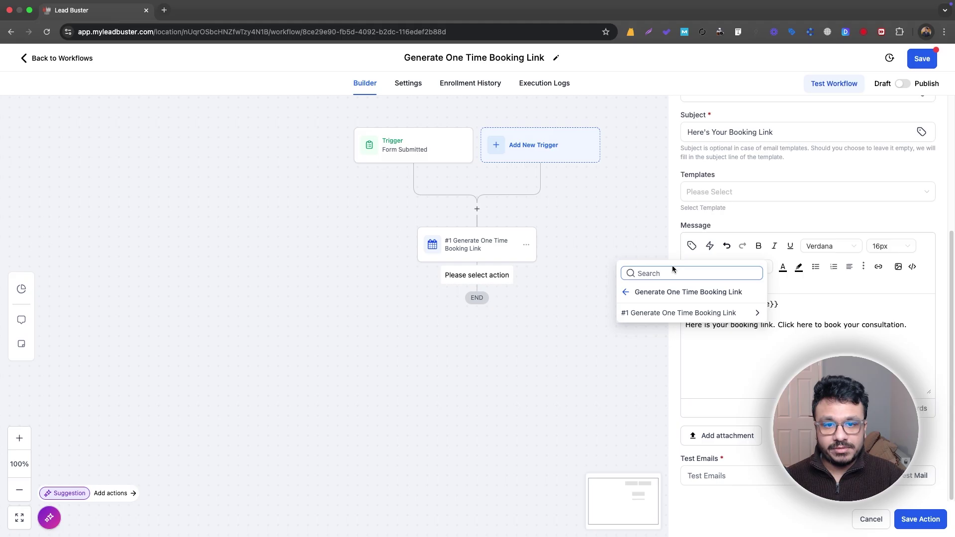
left_click(701, 276)
left_click(703, 313)
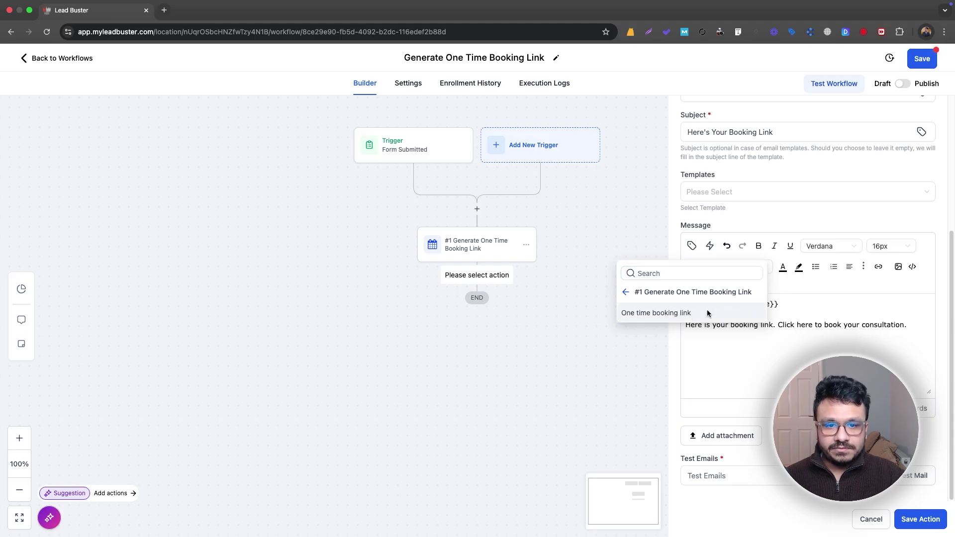
left_click(646, 313)
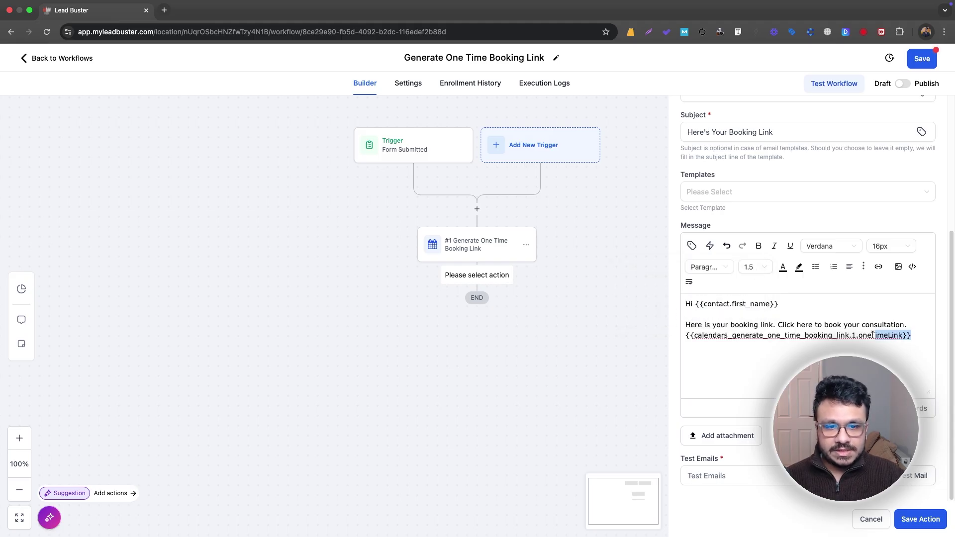
left_click(682, 352, "shift")
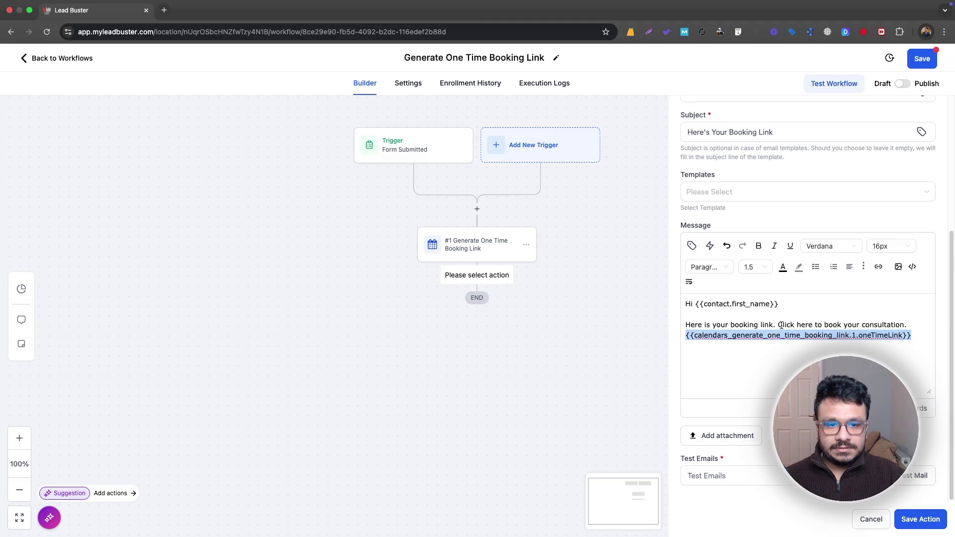
key("ctrl+x")
Step: Link 'Click here' to the pasted booking link variable, opening in a new window
left_click_drag(778, 326, 813, 325)
left_click(879, 266)
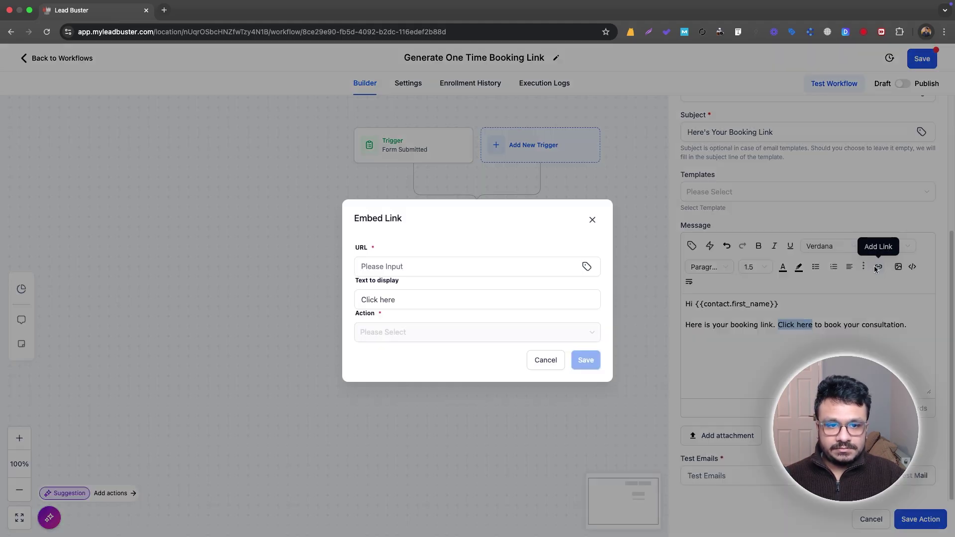
left_click(465, 266)
key("ctrl+v")
left_click(432, 332)
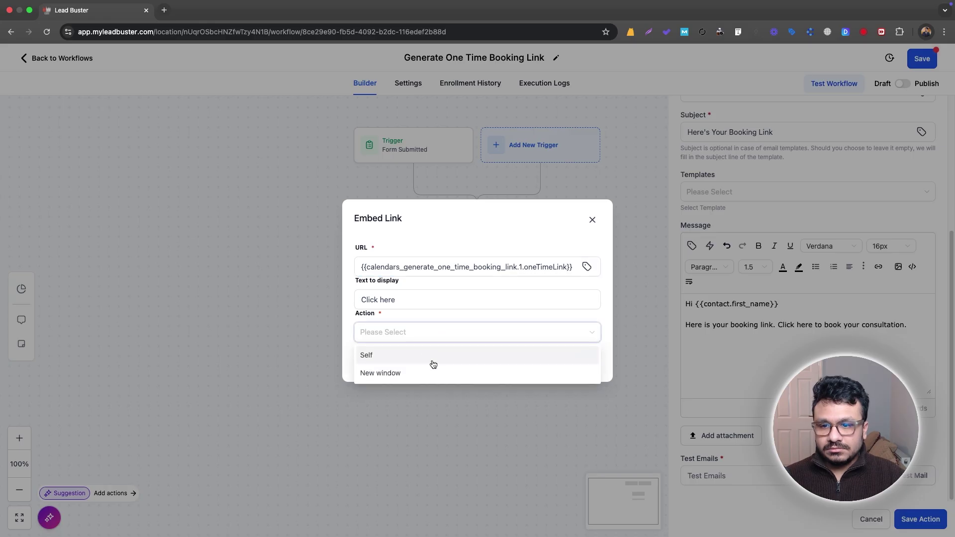
left_click(441, 373)
left_click(583, 359)
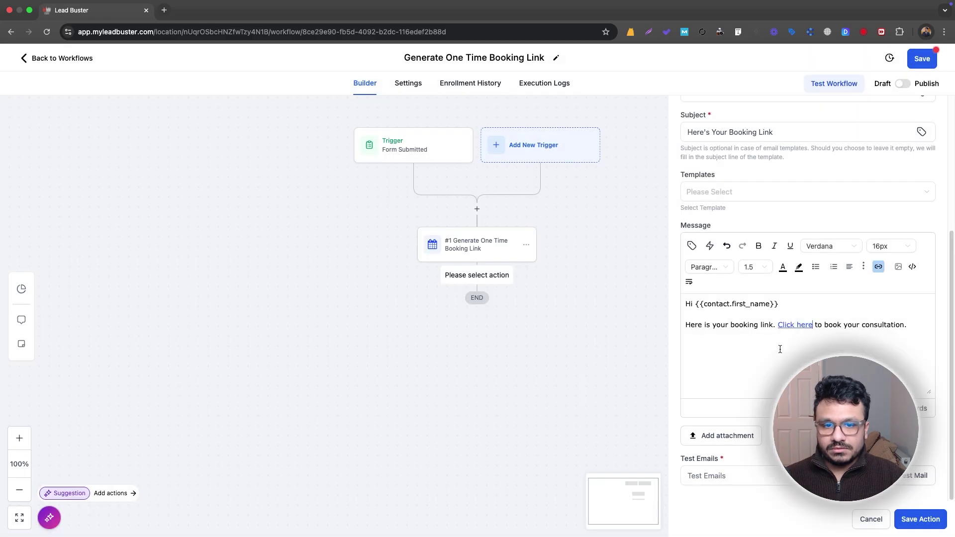
Step: Save the Email action with its subject and linked message
left_click(829, 326)
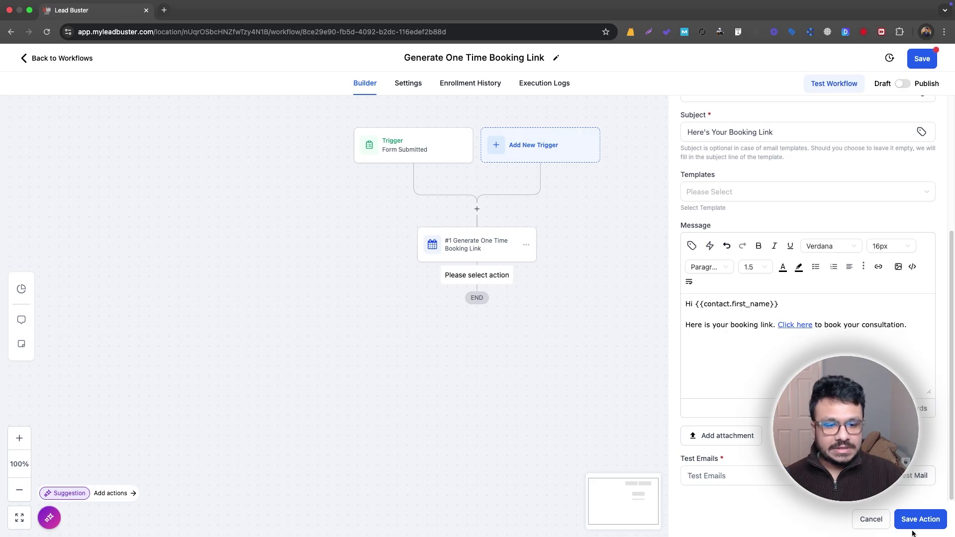
Step: Switch the workflow to Publish, save it, and dismiss the confirmation
left_click(902, 84)
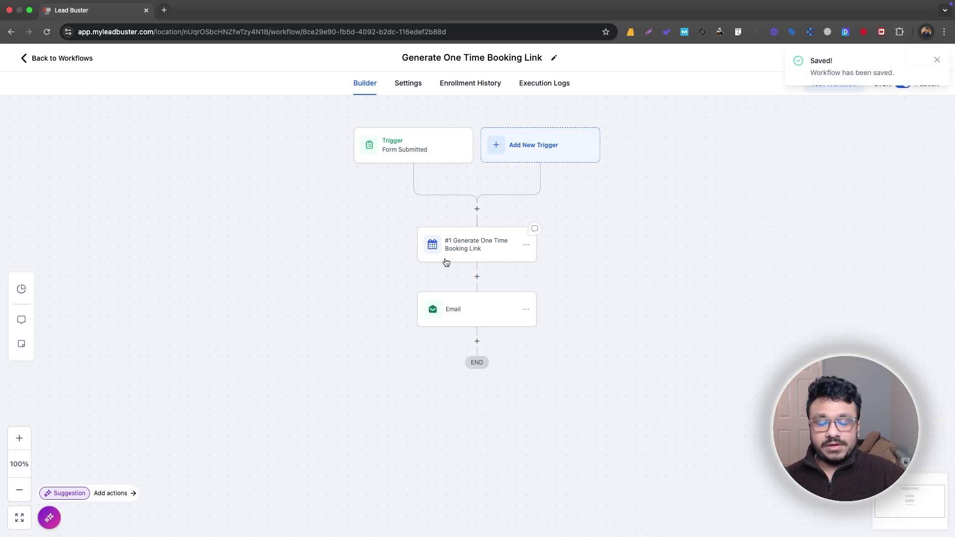
left_click(940, 60)
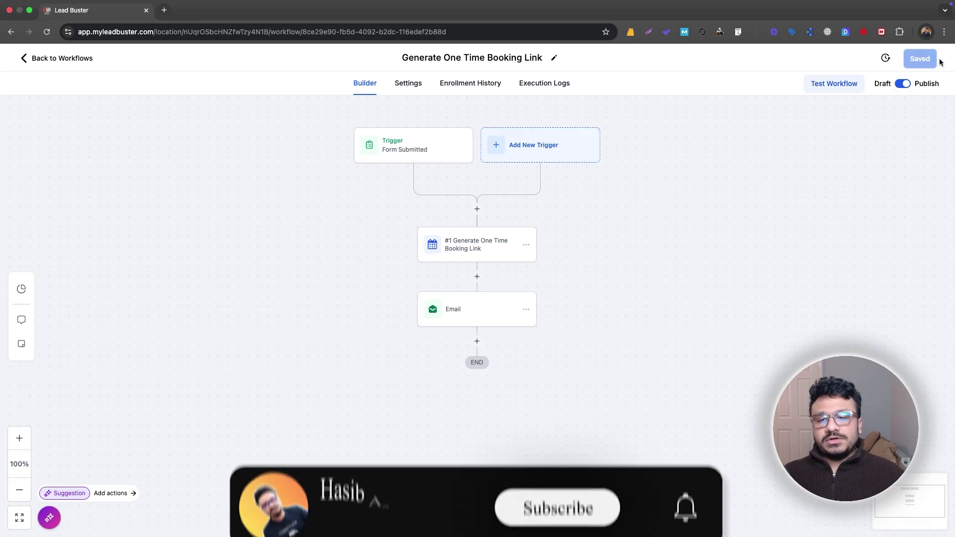